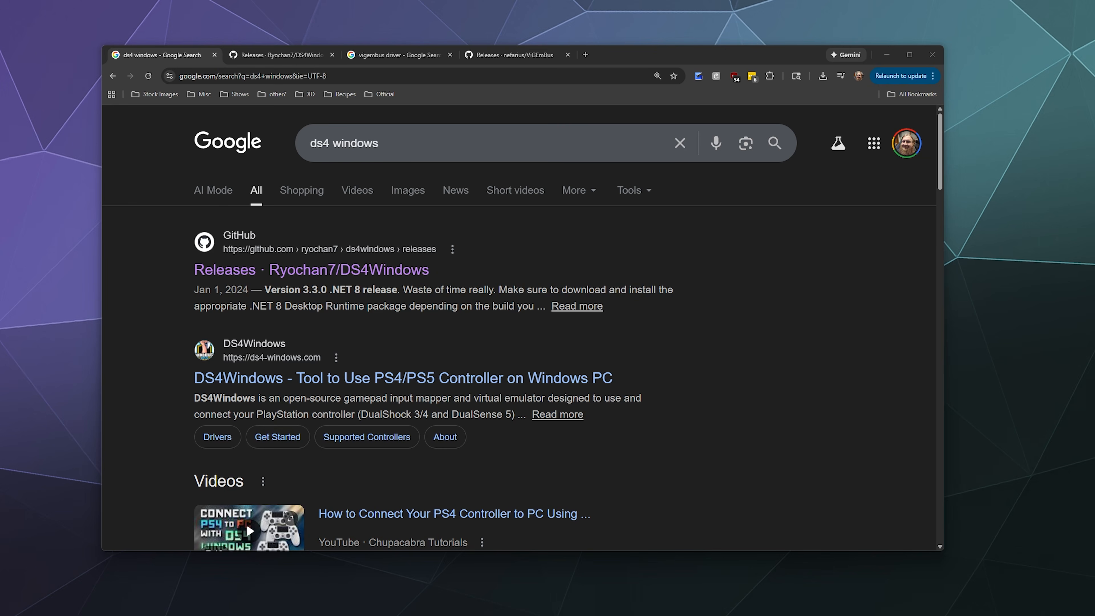
# - Open the Ryochan7/DS4Windows releases page and examine the Version 3.3.3 release notes and assets
pyautogui.click(501, 254)
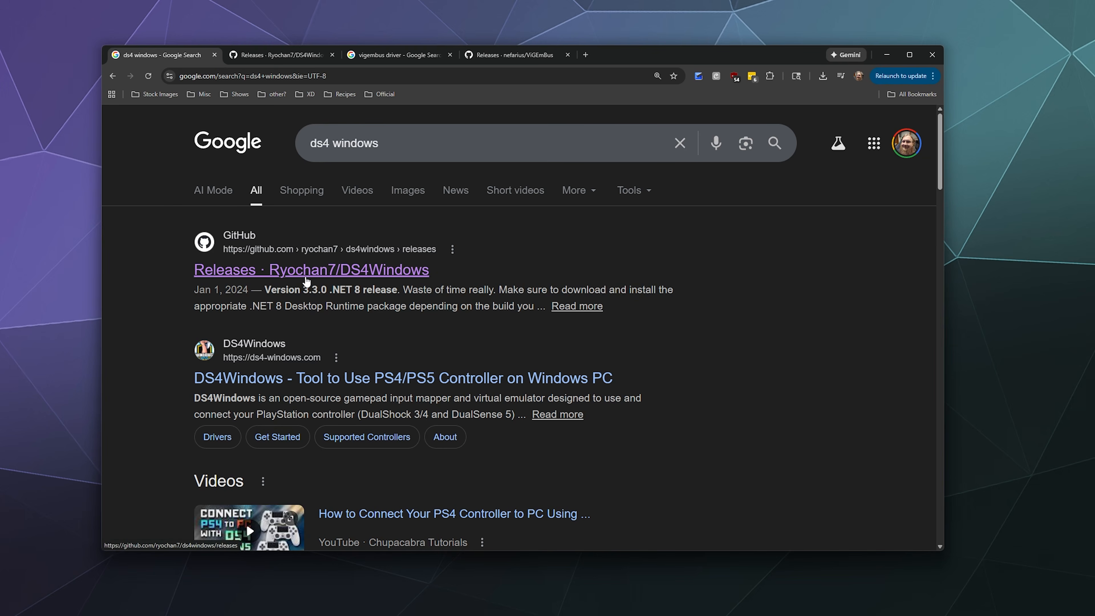
pyautogui.click(267, 55)
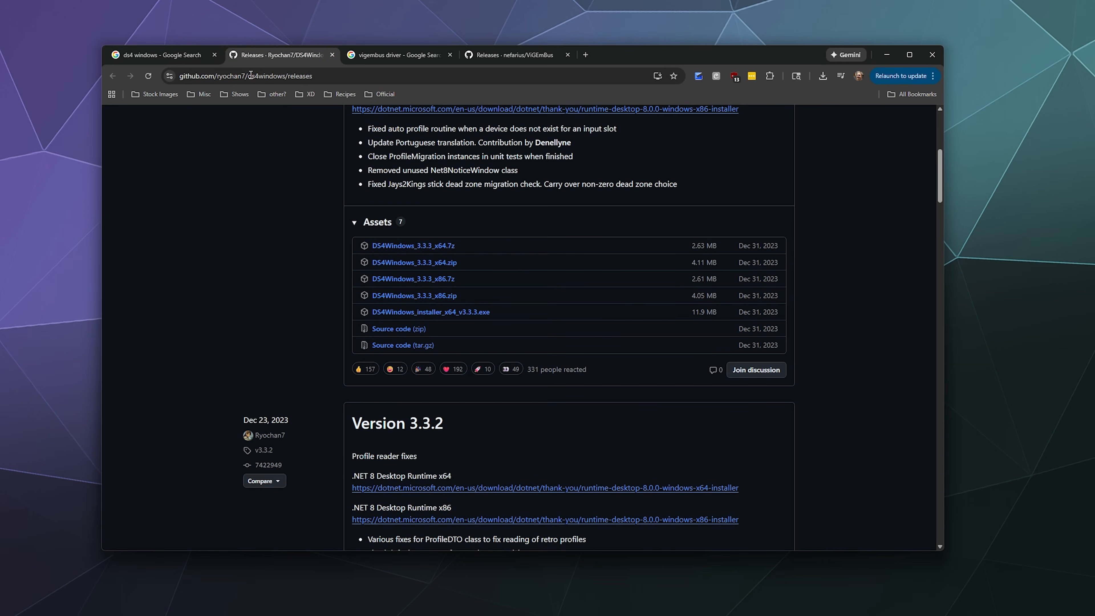
pyautogui.scroll(6, 168, 214)
pyautogui.scroll(-5, 198, 273)
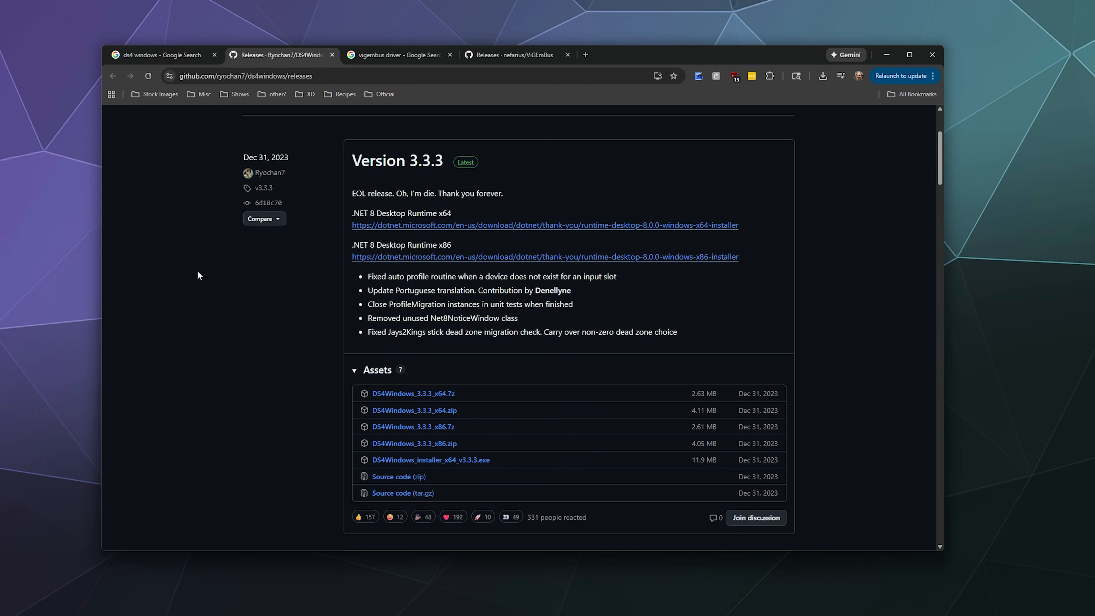
pyautogui.scroll(3, 198, 272)
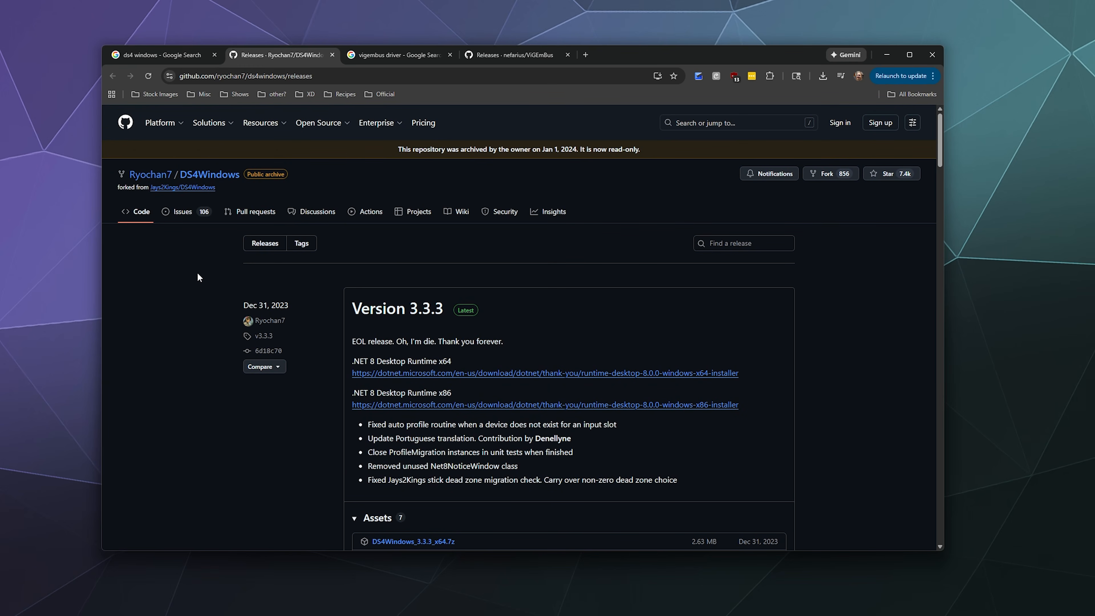
pyautogui.scroll(-3, 198, 276)
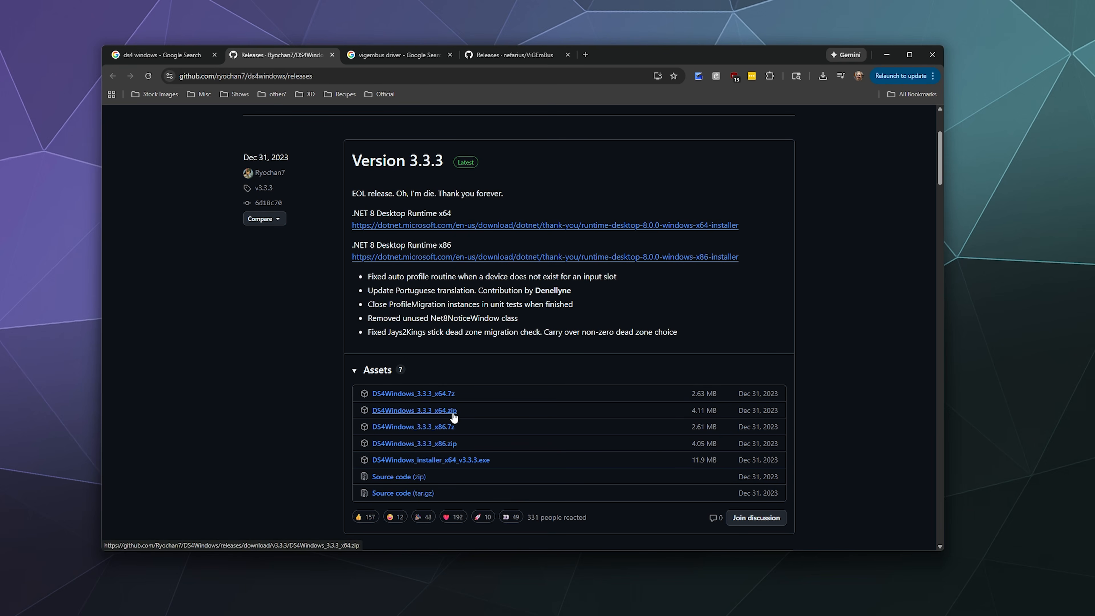
# - Check the vigembus driver search results and review the ViGEmBus Setup 1.22.0 release and its assets on GitHub
pyautogui.click(388, 55)
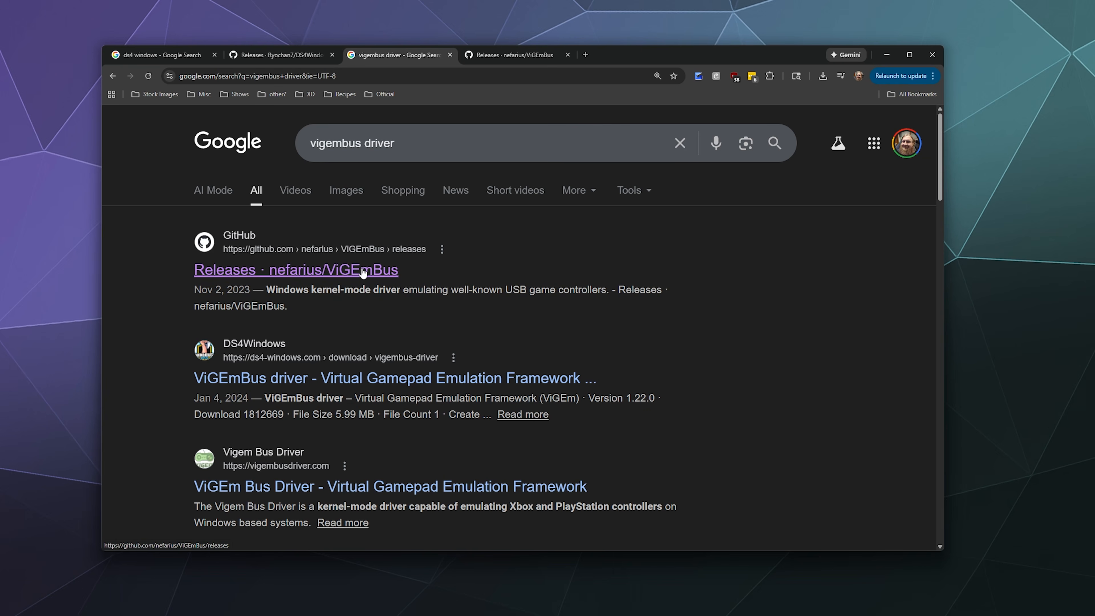
pyautogui.click(511, 54)
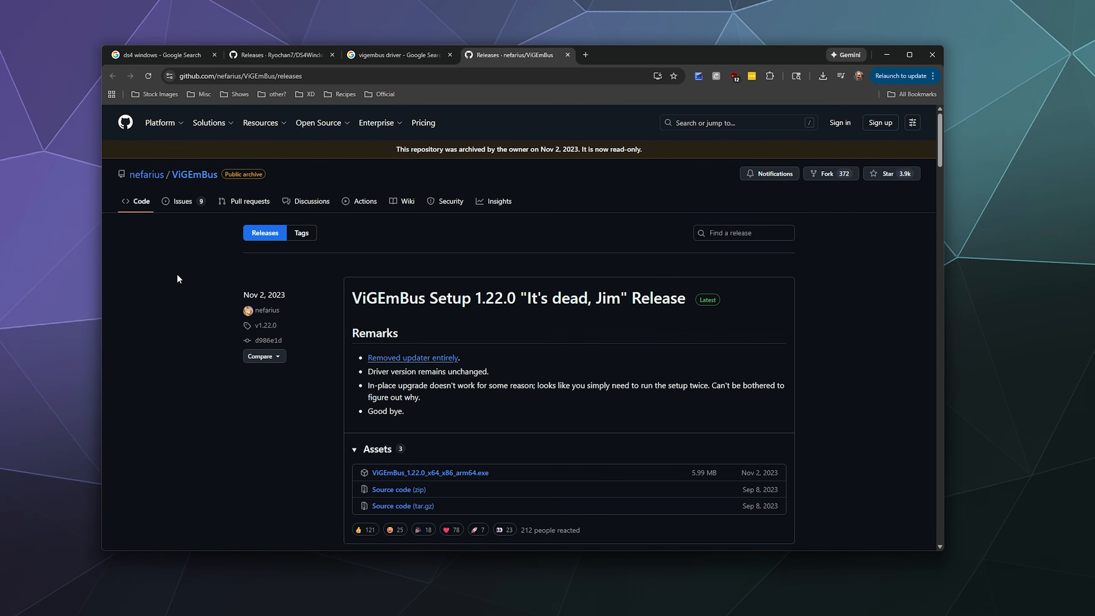
pyautogui.scroll(-1, 379, 468)
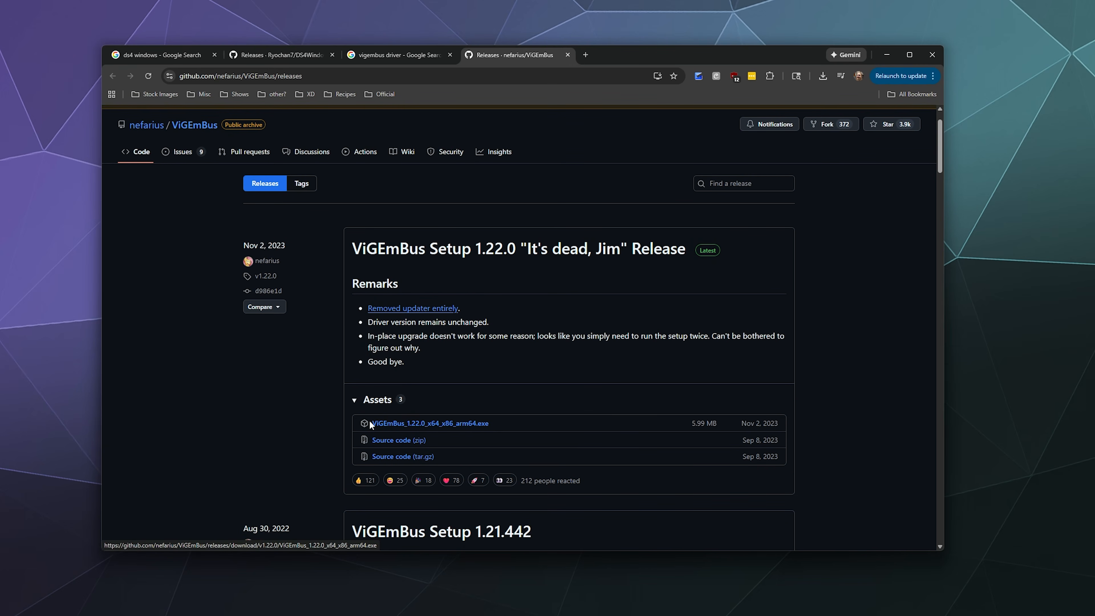
pyautogui.scroll(1, 459, 408)
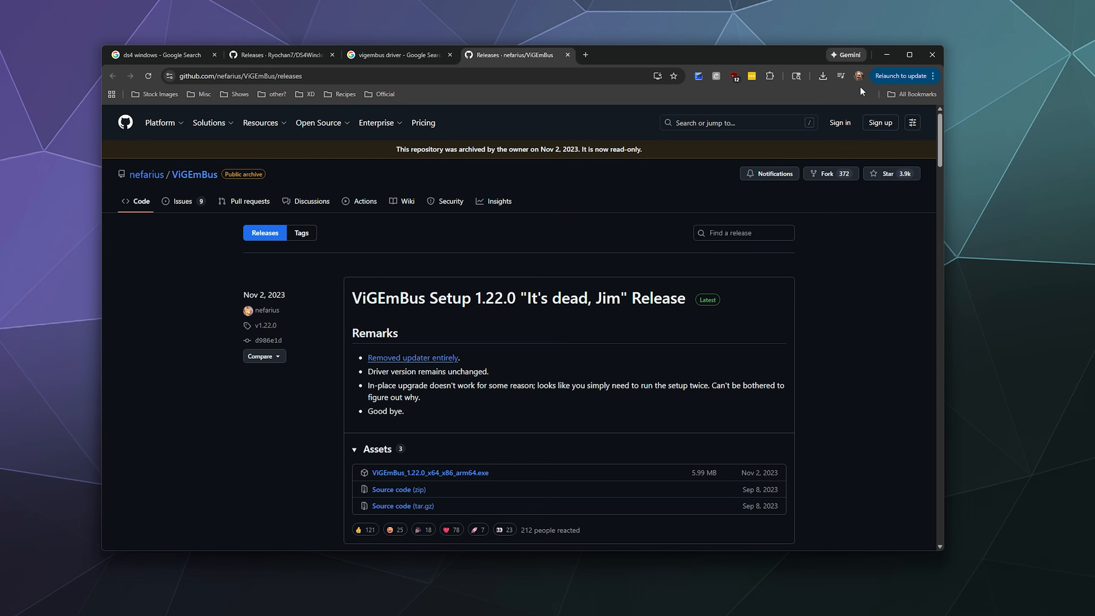
# - Open the 2026 DS4 Windows download folder in File Explorer and check the downloaded runtime and ViGEmBus installers
pyautogui.click(822, 80)
pyautogui.click(792, 121)
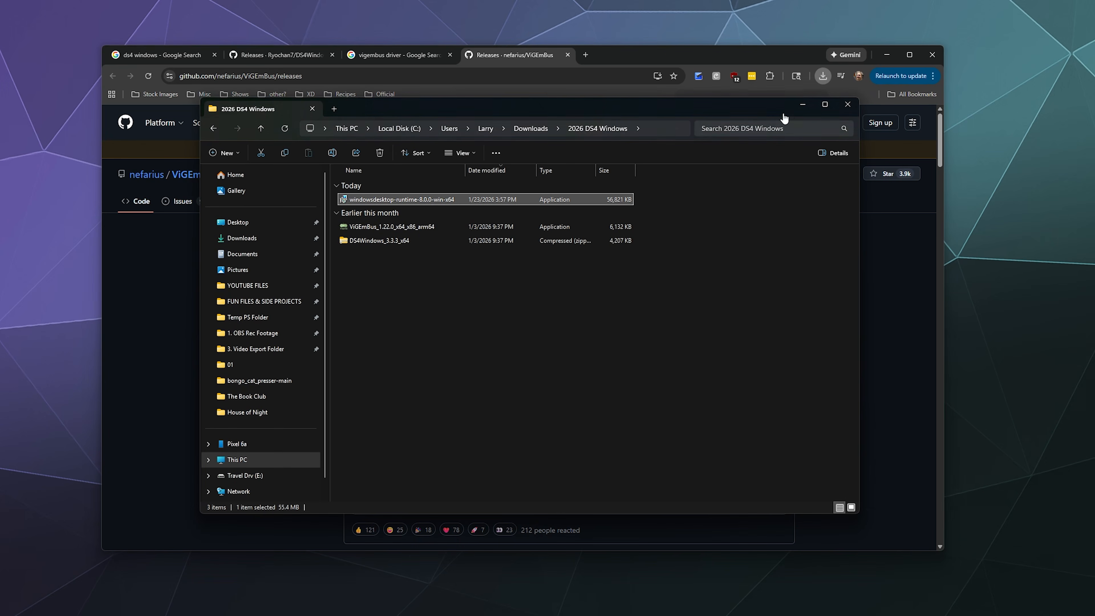
pyautogui.moveTo(472, 110); pyautogui.dragTo(470, 119)
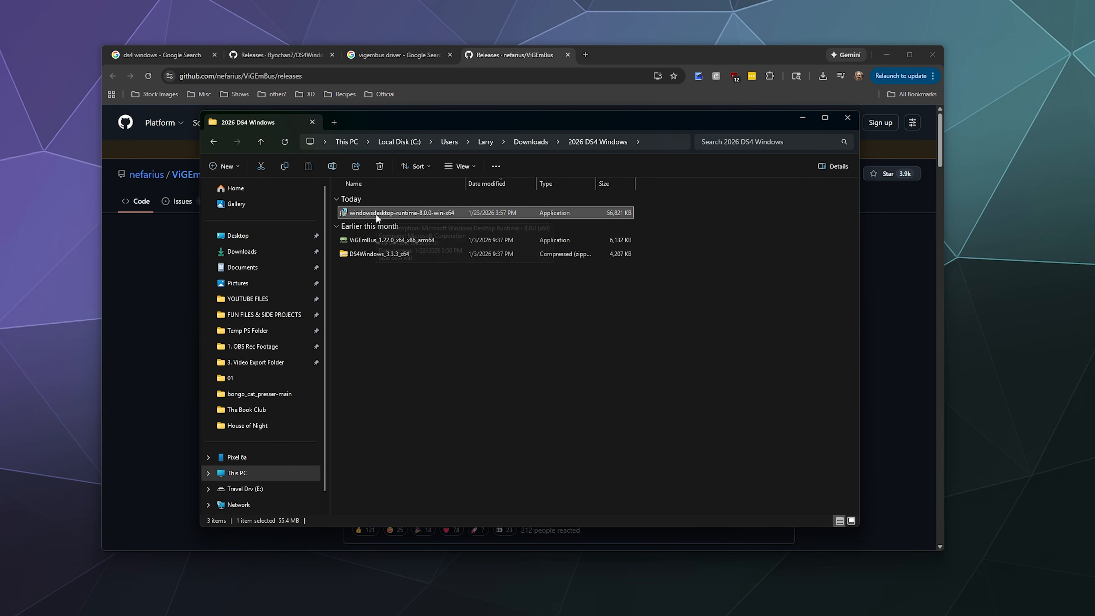
pyautogui.click(366, 243)
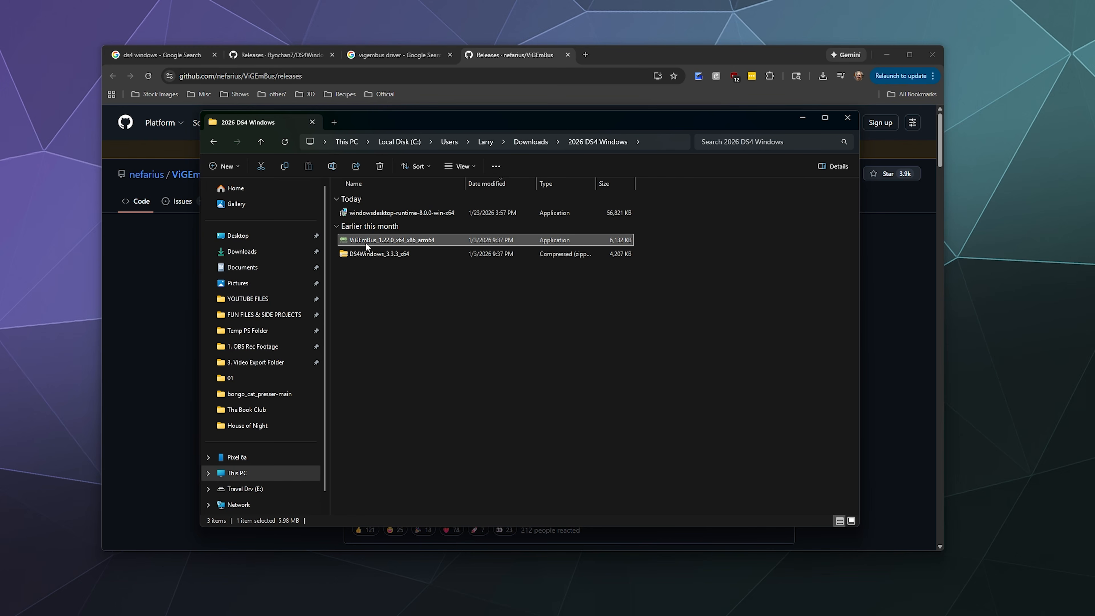
pyautogui.click(473, 342)
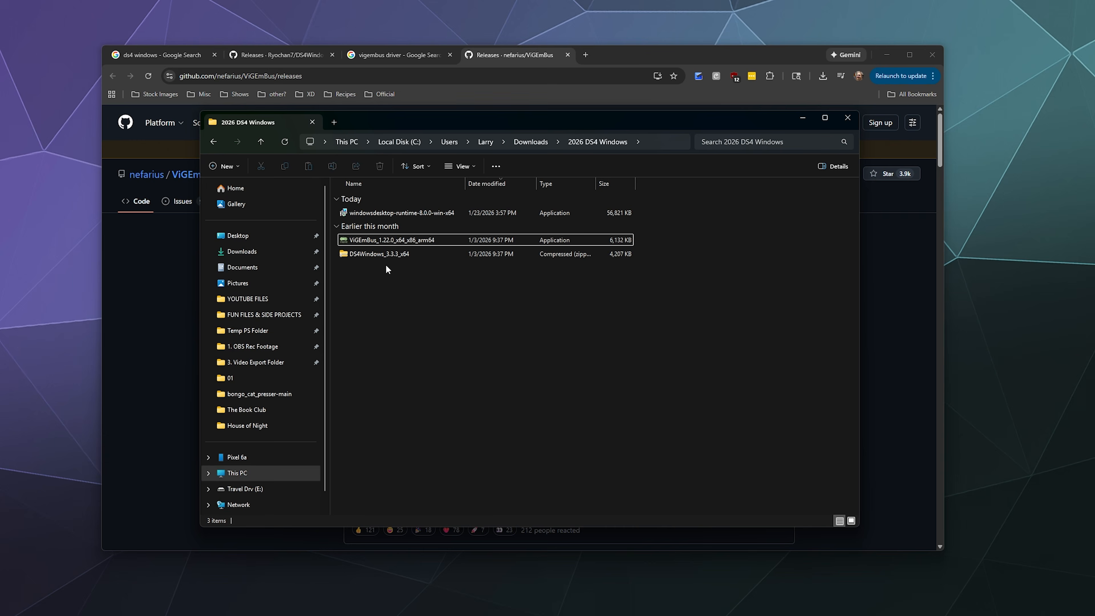
# - Extract the DS4Windows_3.3.3_x64 archive into its own DS4Windows_3.3.3_x64 folder
pyautogui.click(384, 255)
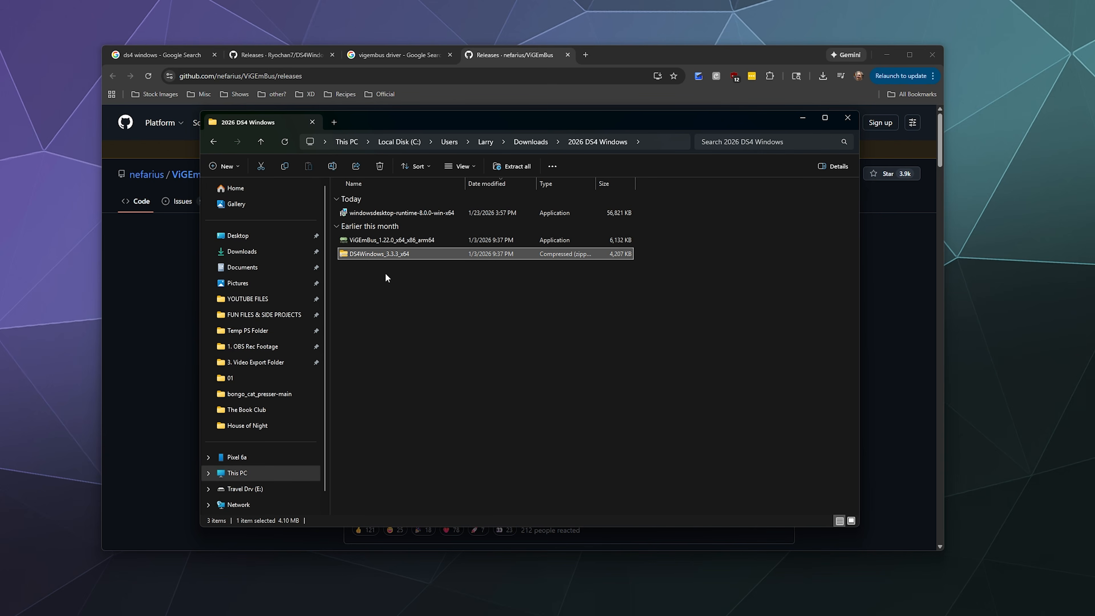
pyautogui.rightClick(352, 254)
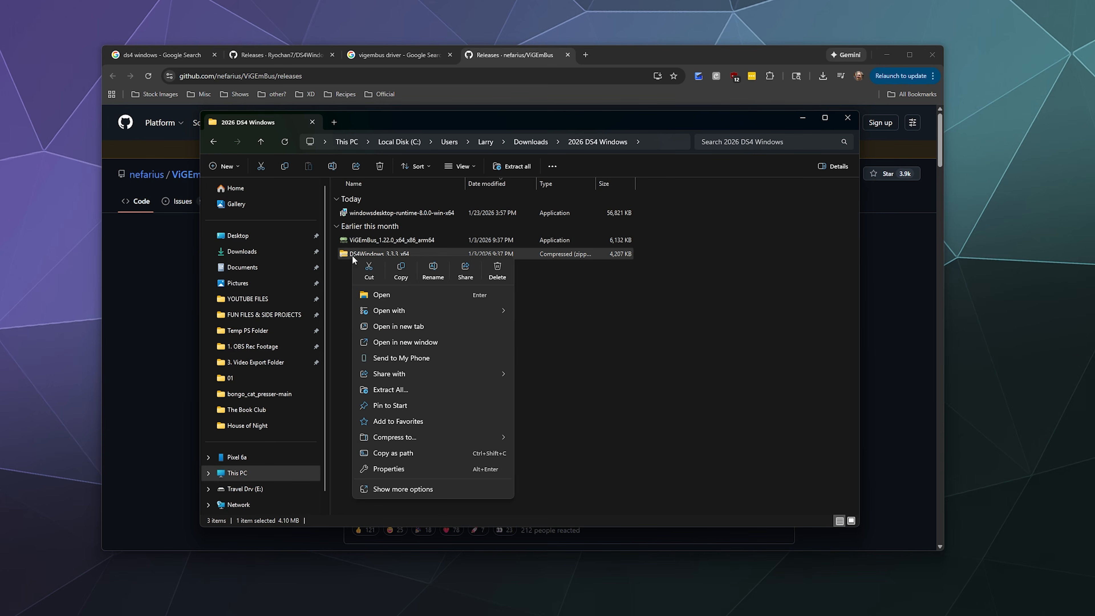
pyautogui.click(397, 489)
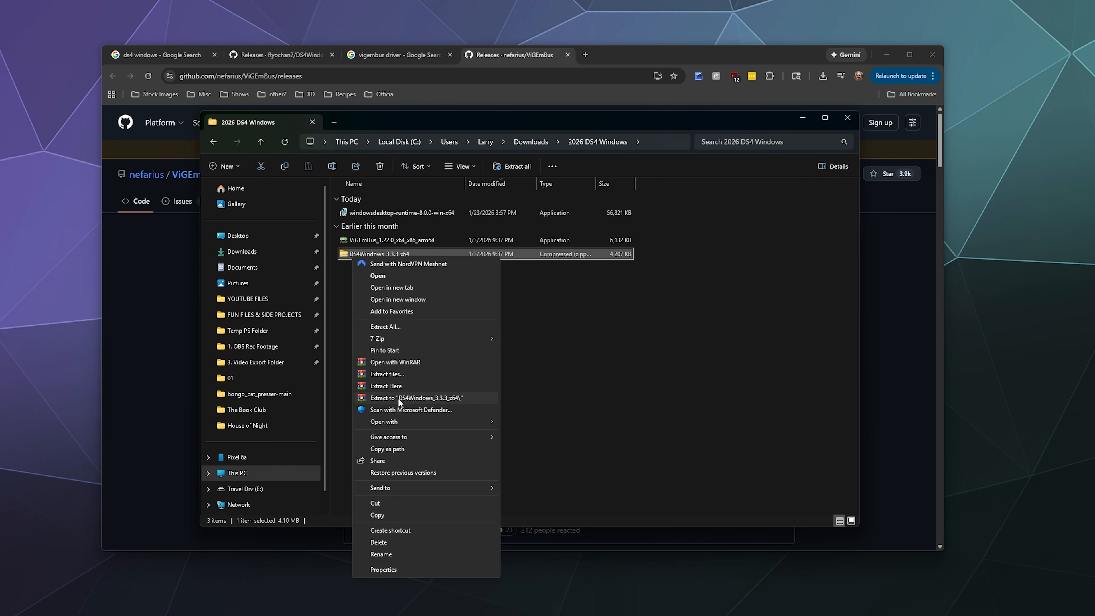
pyautogui.click(427, 398)
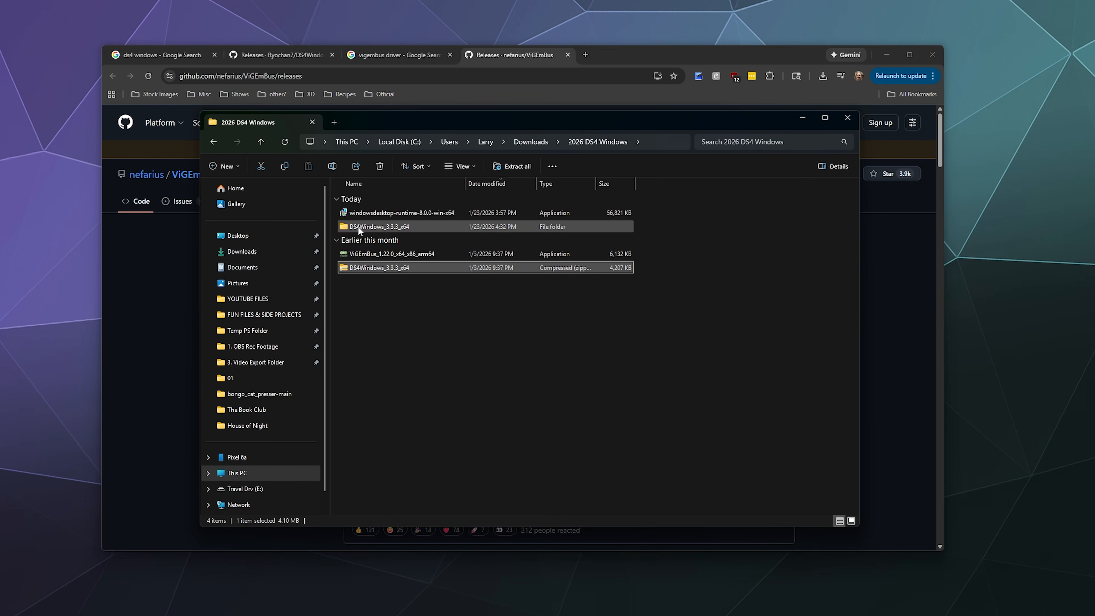
# - Run the DS4Windows application from the extracted folder and save its profiles and settings in the Program Folder
pyautogui.doubleClick(379, 226)
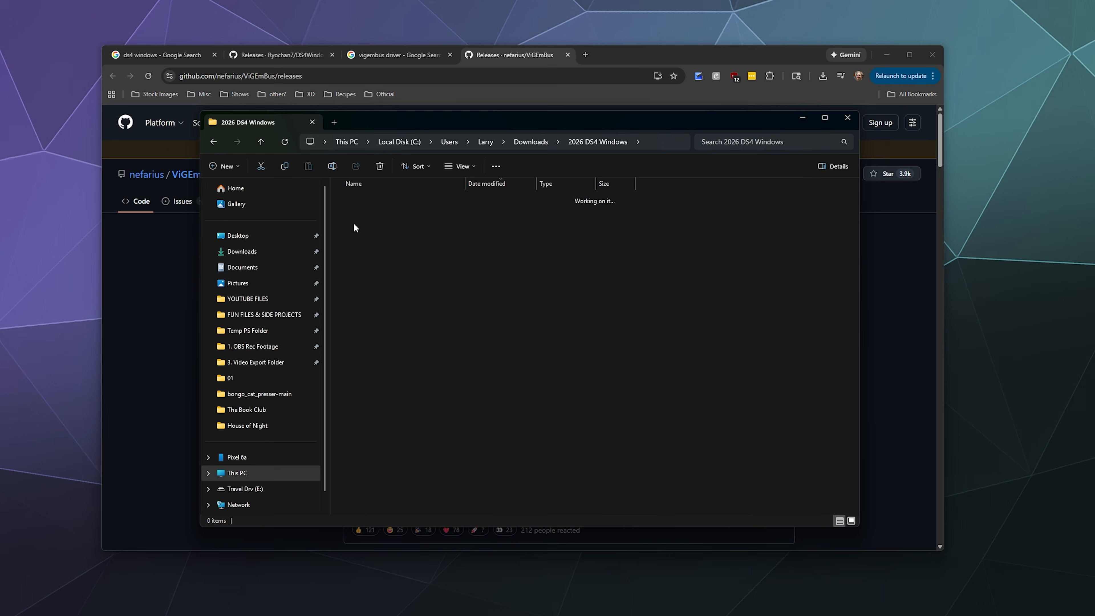
pyautogui.doubleClick(362, 213)
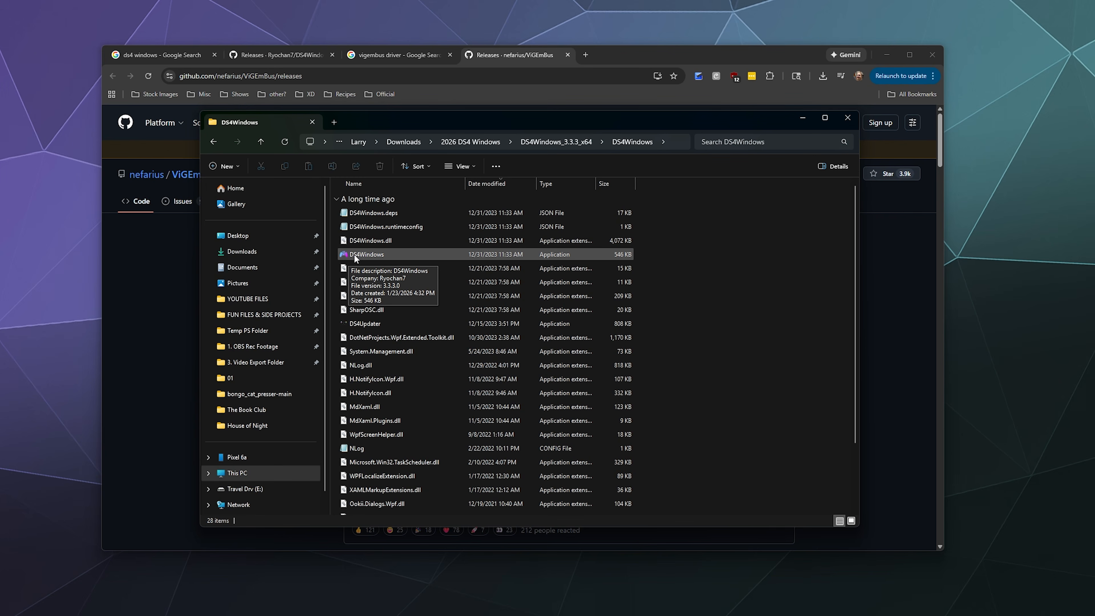
pyautogui.doubleClick(404, 254)
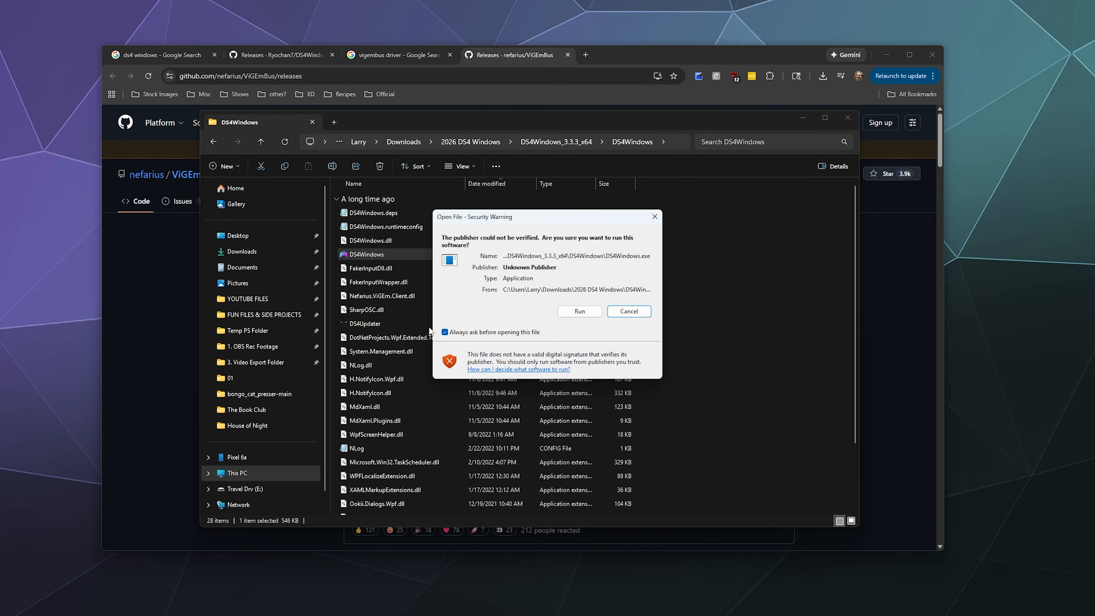
pyautogui.click(578, 310)
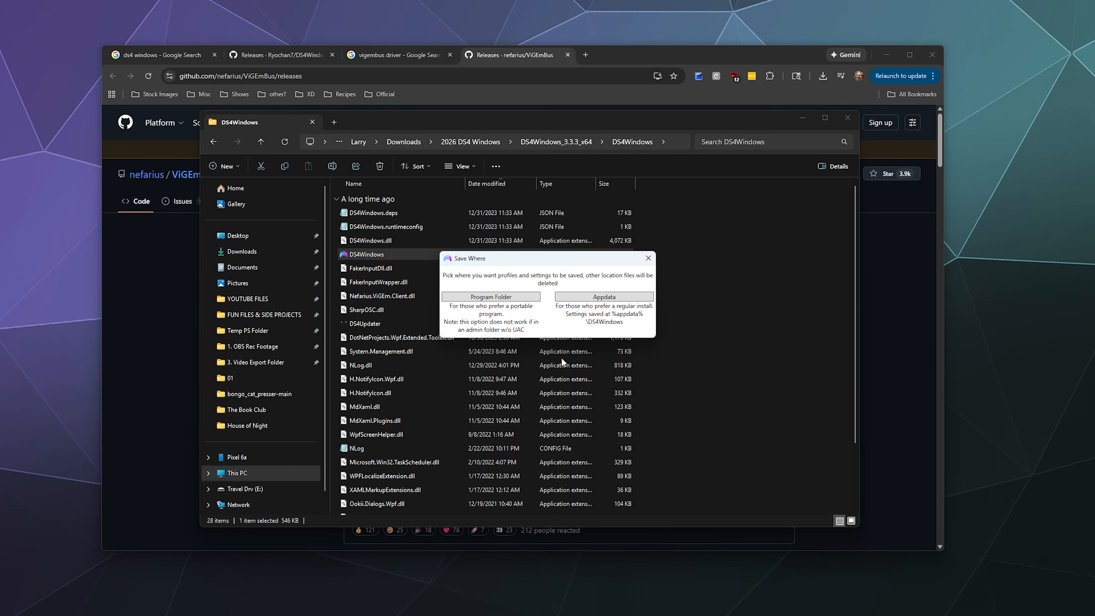
pyautogui.click(515, 298)
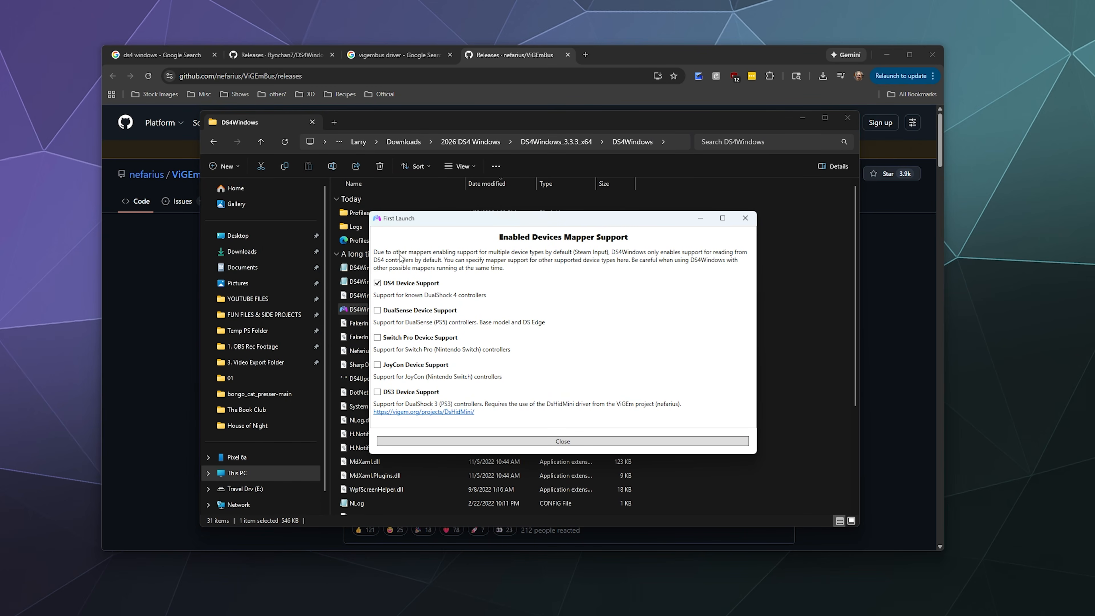
# - Turn off DS4 Device Support, enable Switch Pro Device Support, and bring the DS4Windows main window fully into view
pyautogui.click(377, 285)
pyautogui.click(378, 339)
pyautogui.click(562, 441)
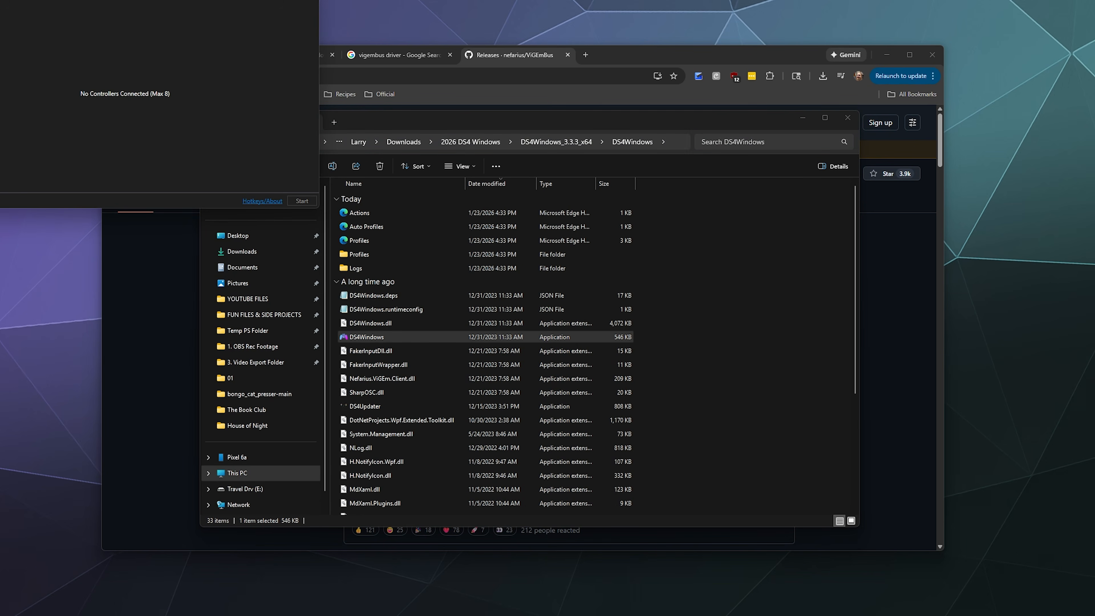
pyautogui.moveTo(230, 0); pyautogui.dragTo(667, 220)
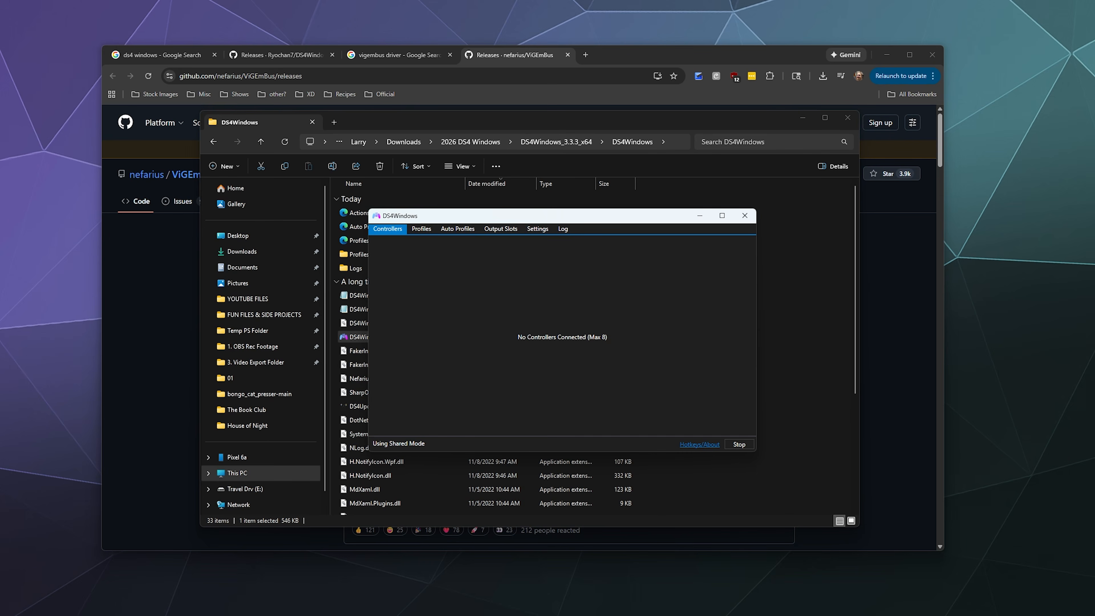
# - Pair the Pro Controller as a new Bluetooth device in Windows Settings
pyautogui.press('super+i')
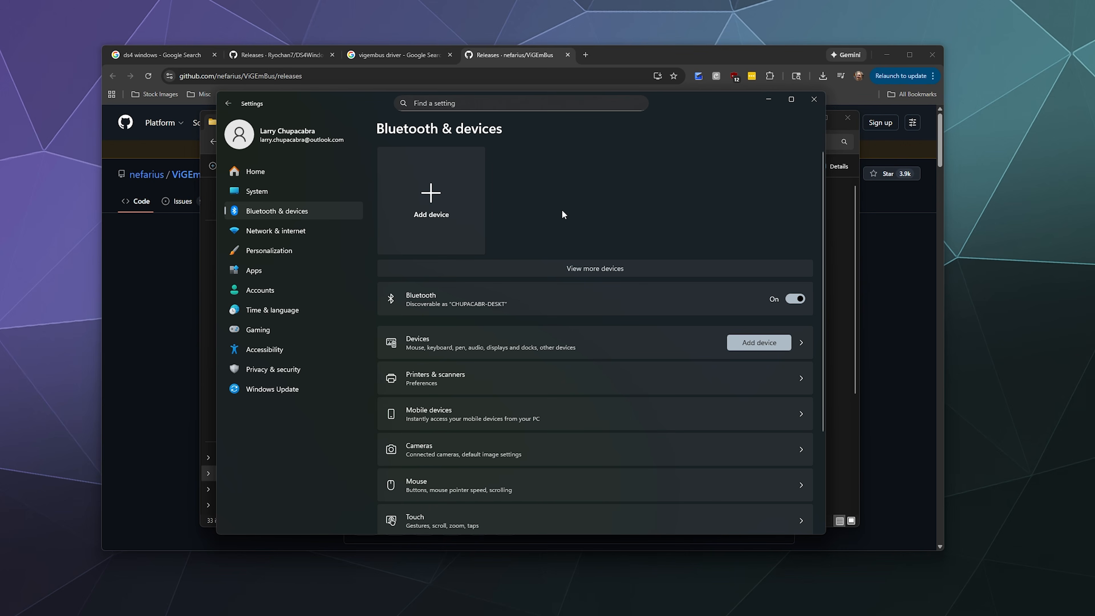
pyautogui.click(448, 194)
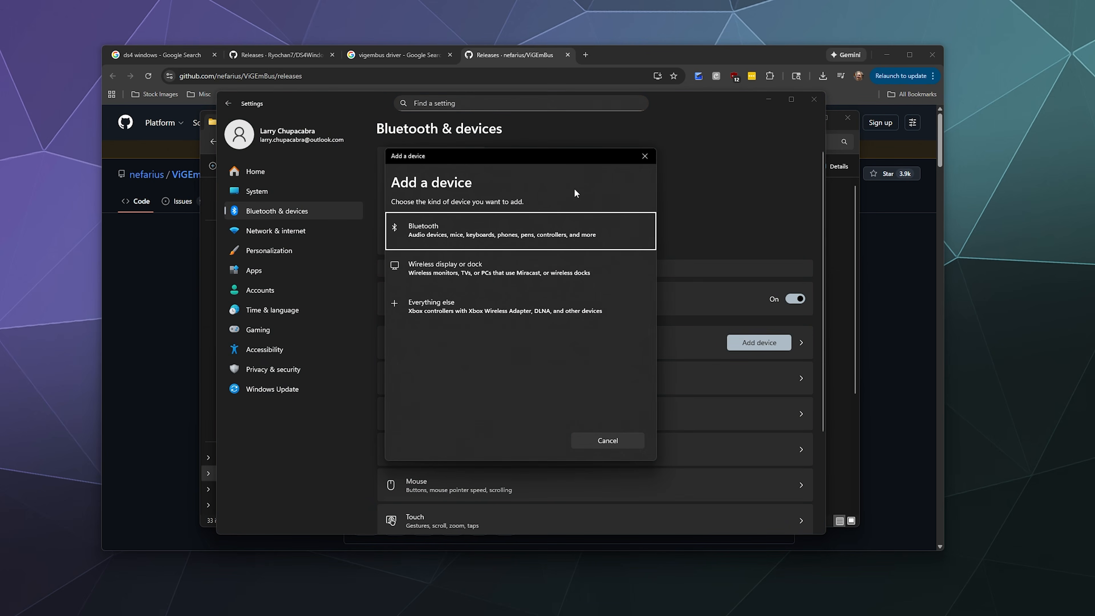
pyautogui.click(533, 233)
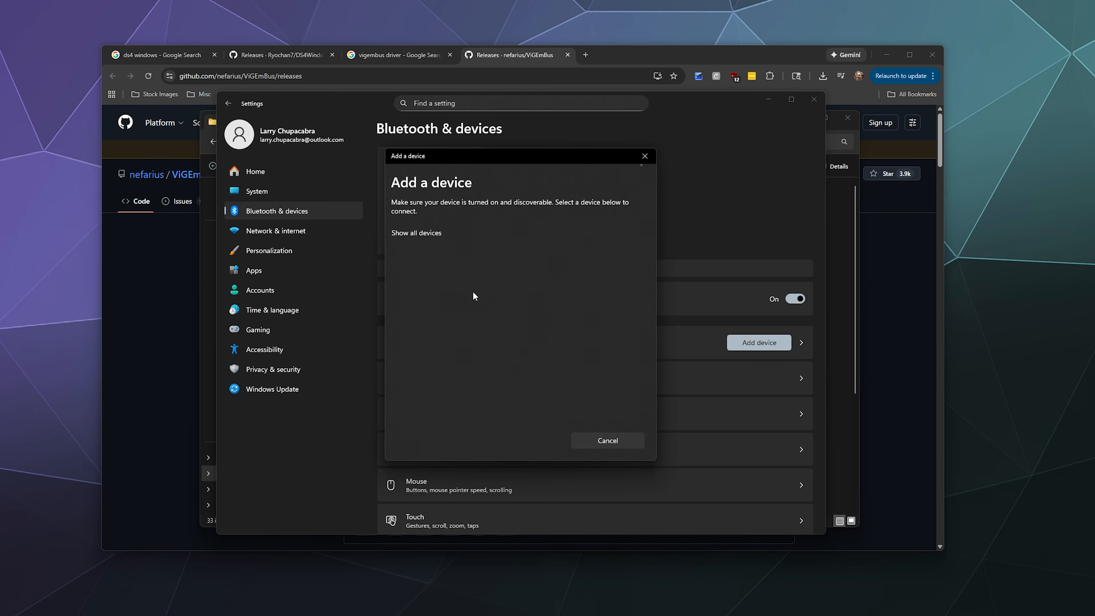
pyautogui.click(430, 236)
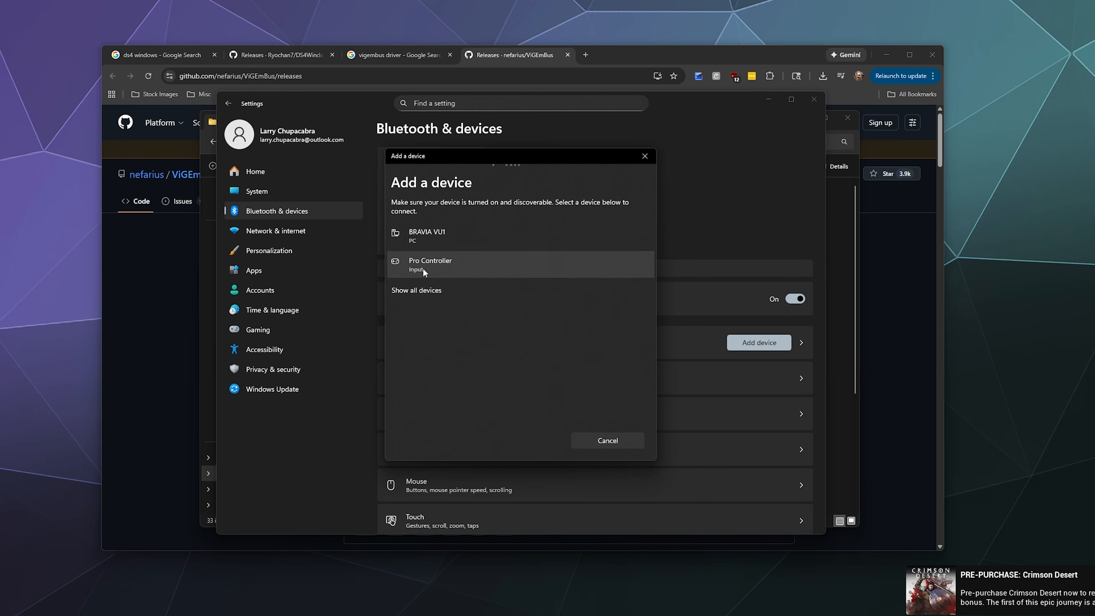
pyautogui.click(423, 268)
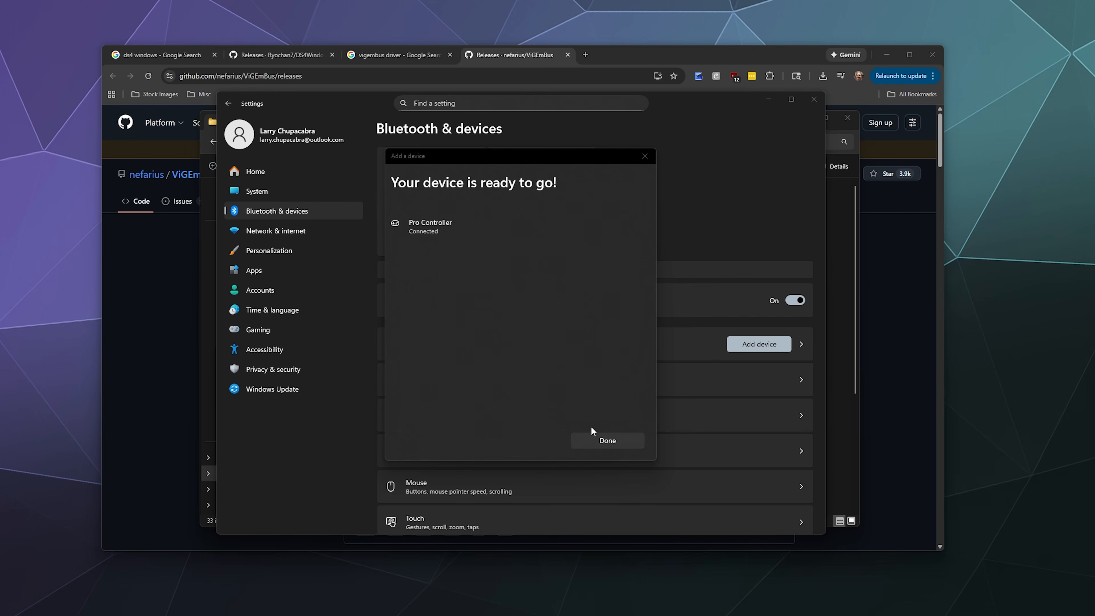
pyautogui.click(590, 441)
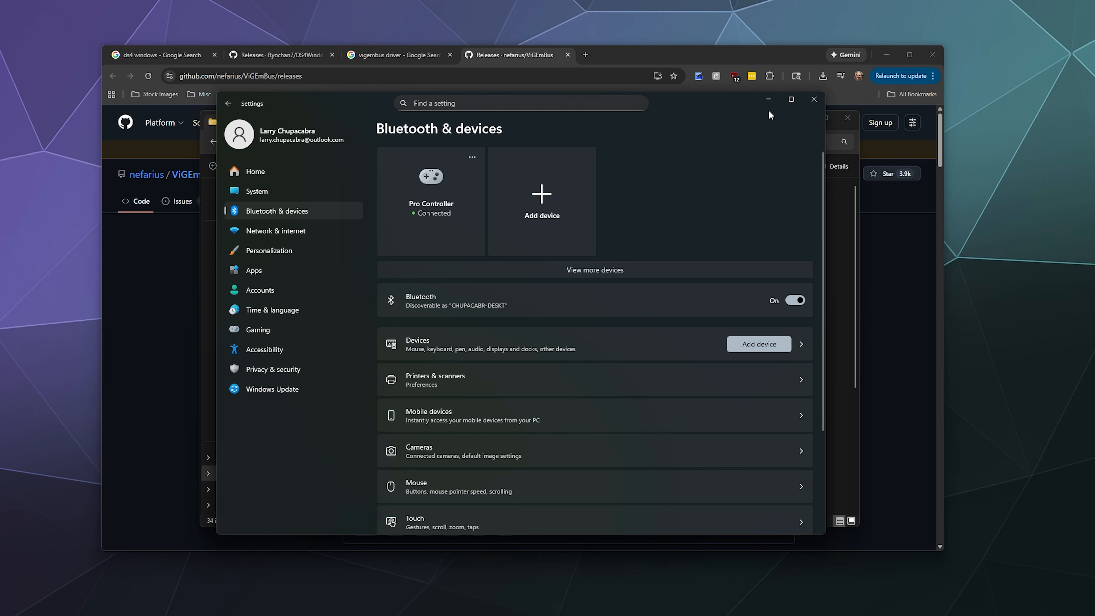
# - Return to DS4Windows and review the Switch Pro controller entry and the available profiles
pyautogui.click(769, 102)
pyautogui.click(635, 220)
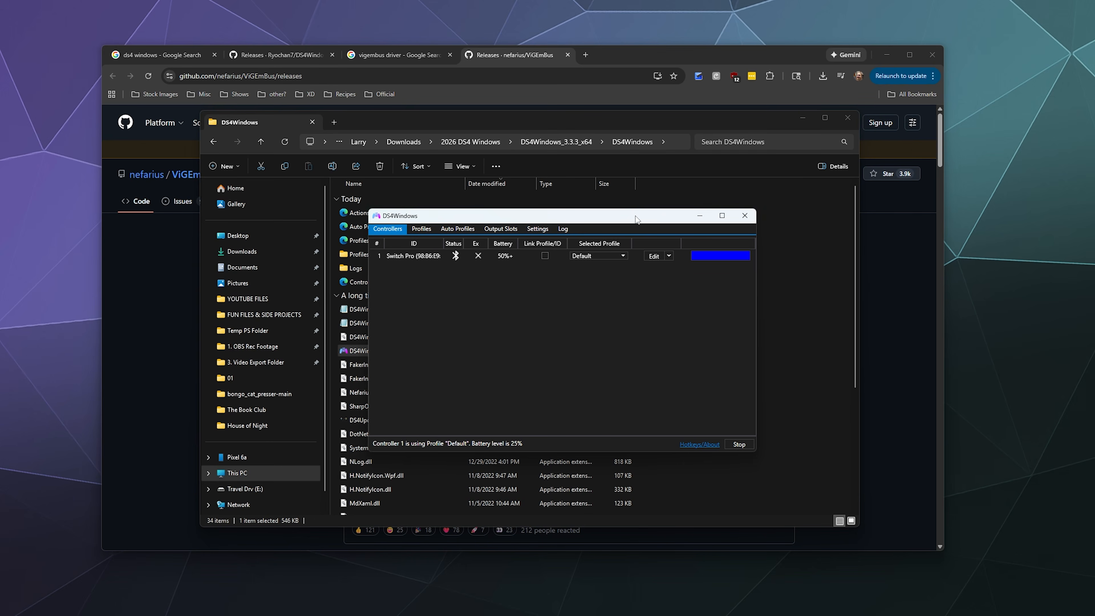
pyautogui.click(404, 258)
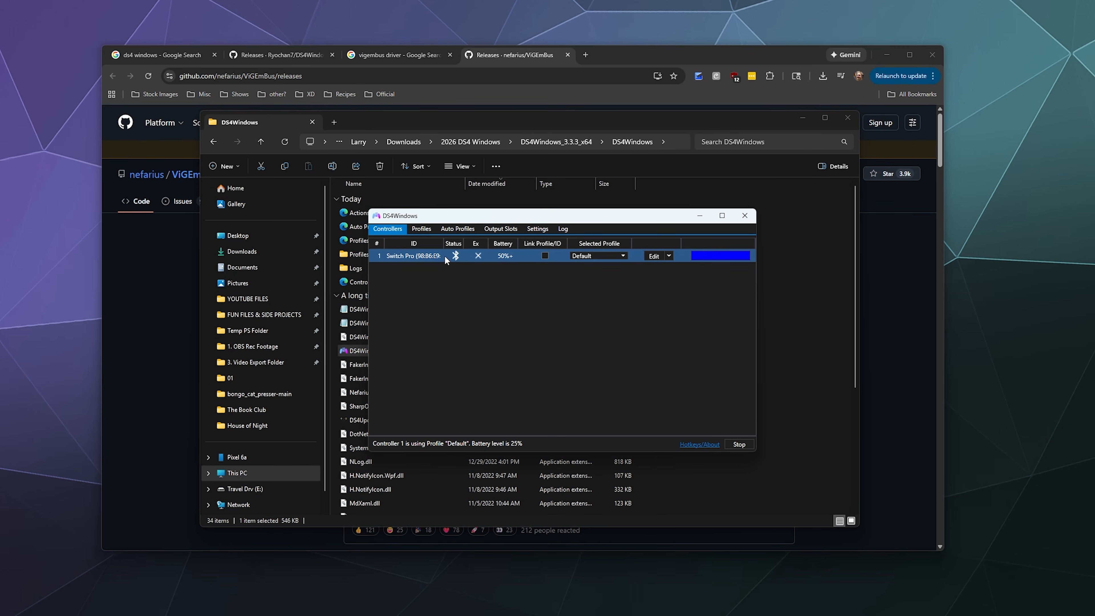
pyautogui.click(428, 230)
pyautogui.click(403, 257)
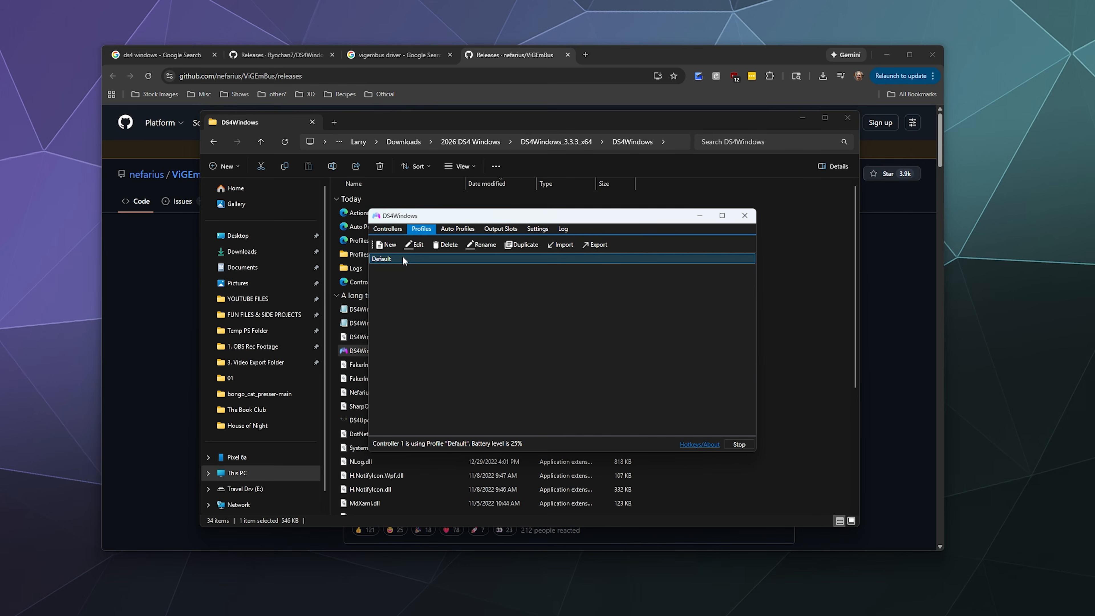
pyautogui.click(395, 231)
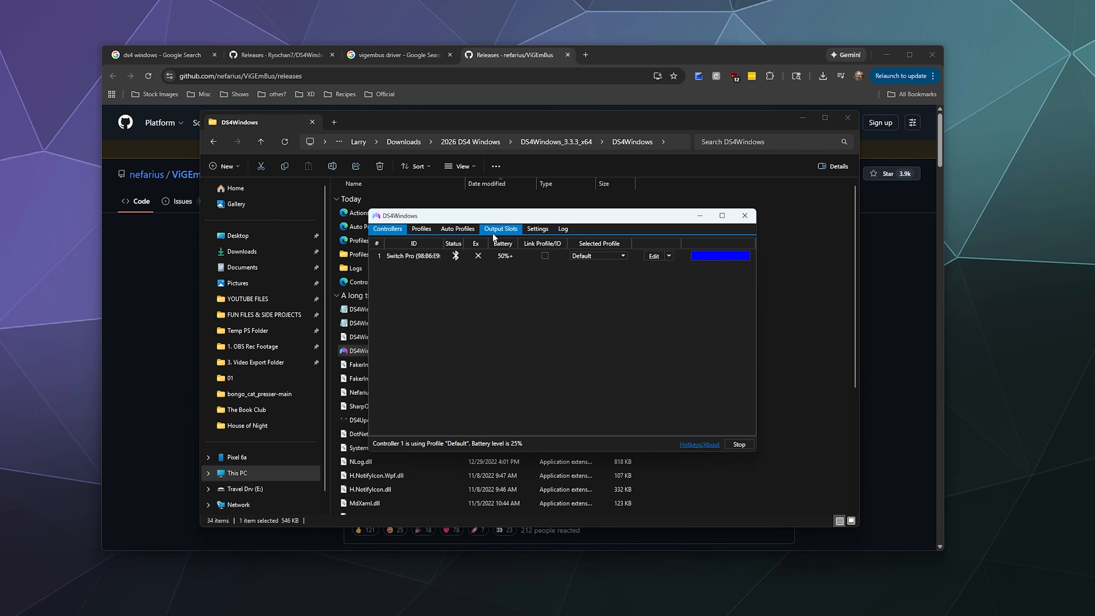
pyautogui.click(445, 255)
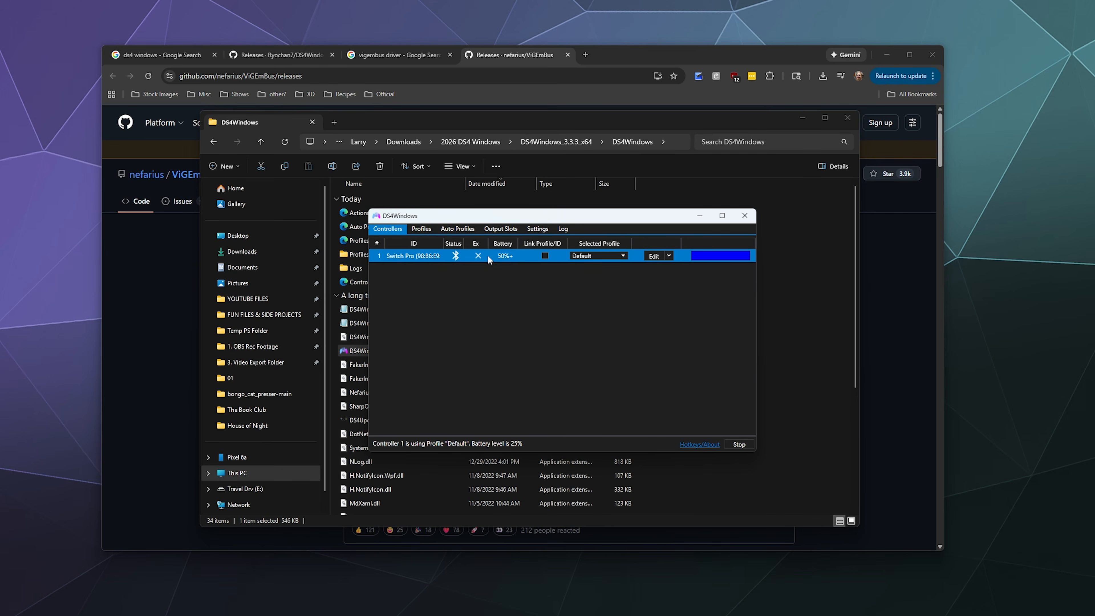
# - Choose the Default profile for the Switch Pro controller and open that profile for editing
pyautogui.click(591, 255)
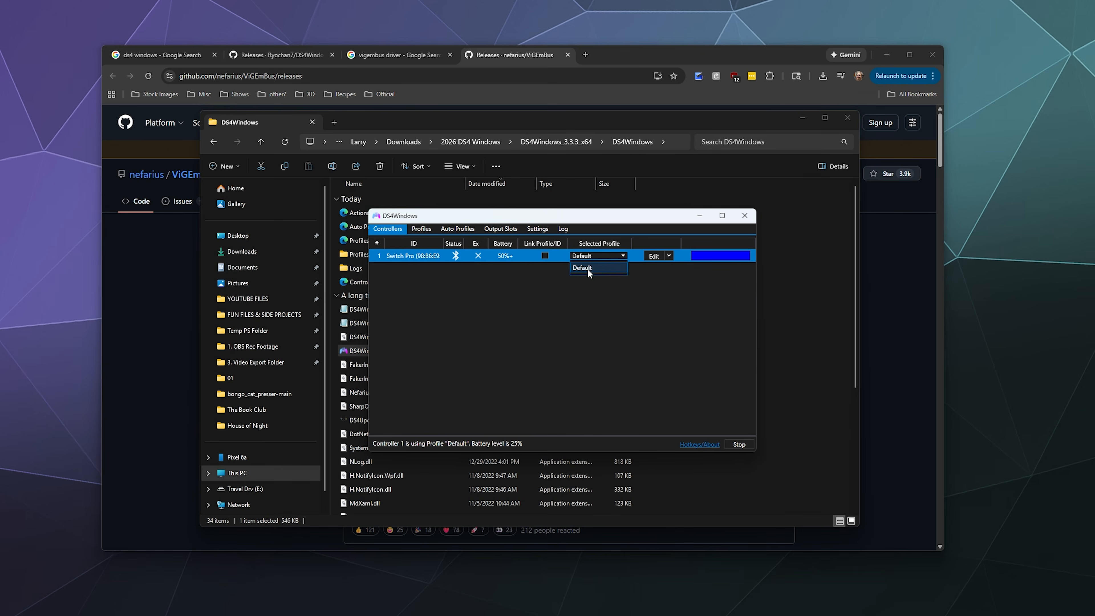
pyautogui.click(589, 270)
pyautogui.click(650, 255)
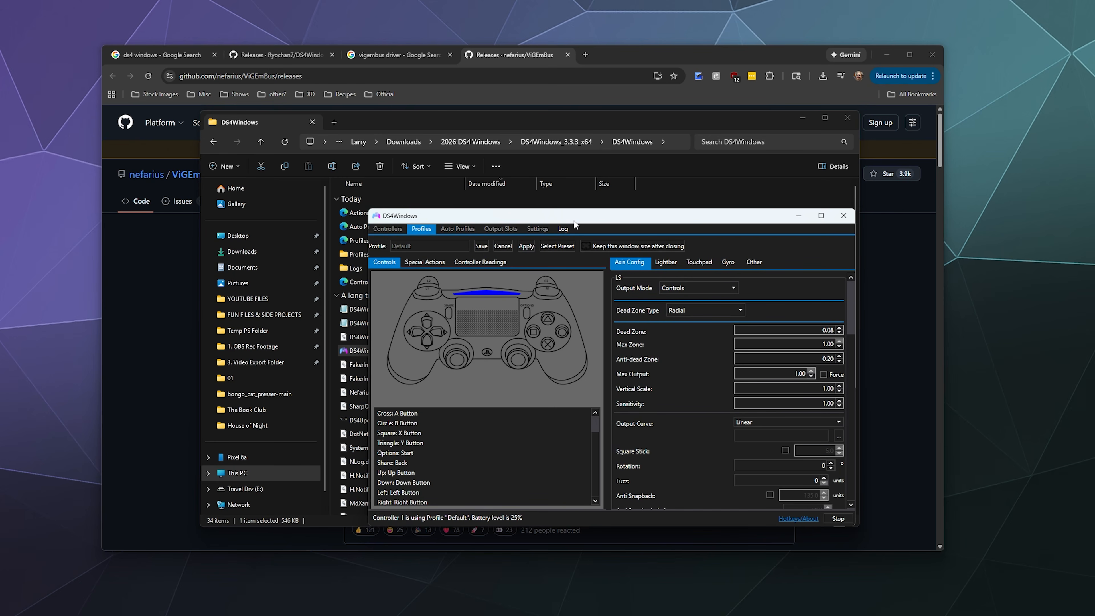
pyautogui.moveTo(574, 223); pyautogui.dragTo(504, 181)
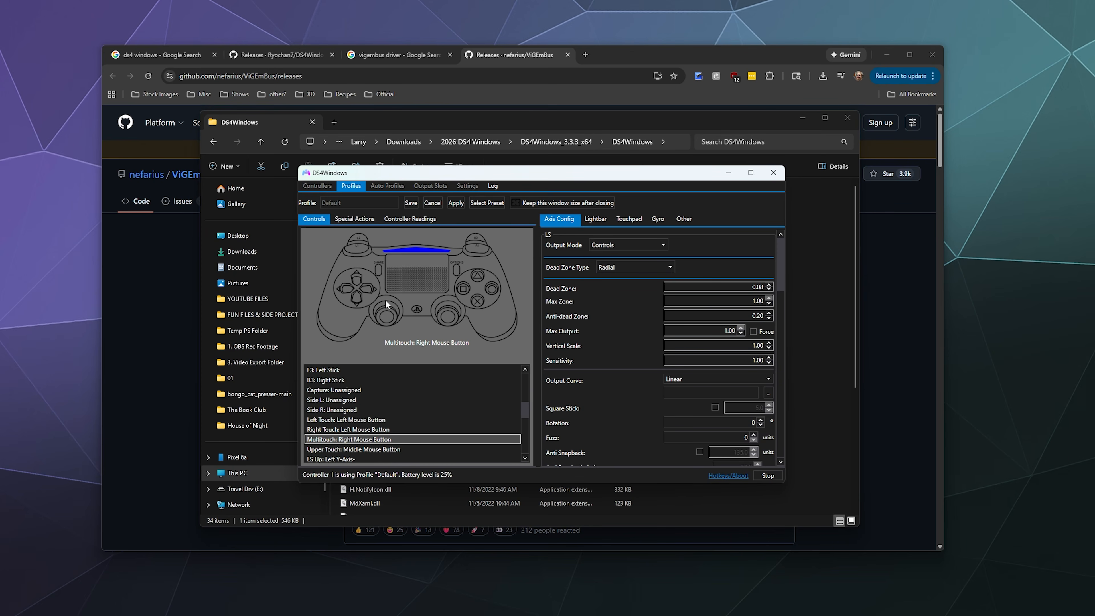
# - Remap the D-pad Left control to the Z keyboard key
pyautogui.click(348, 290)
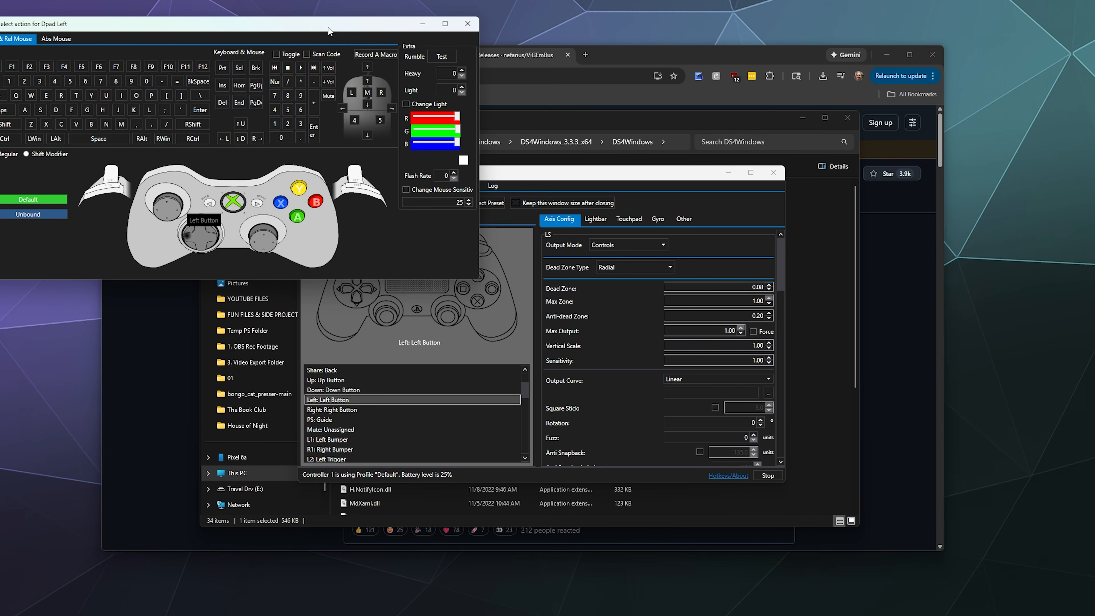
pyautogui.moveTo(327, 29); pyautogui.dragTo(620, 187)
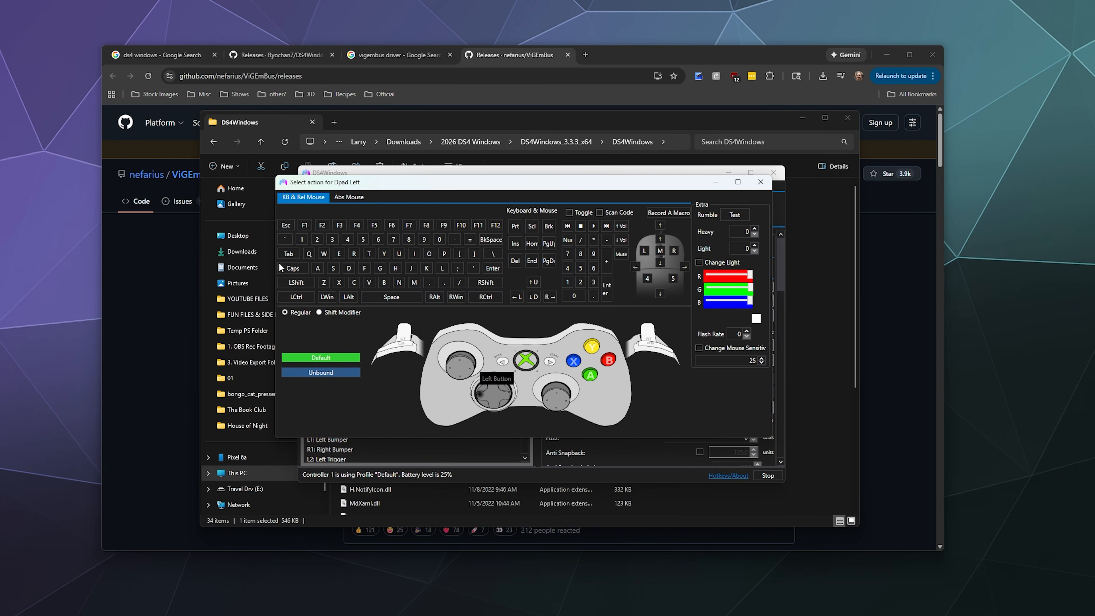
pyautogui.click(326, 283)
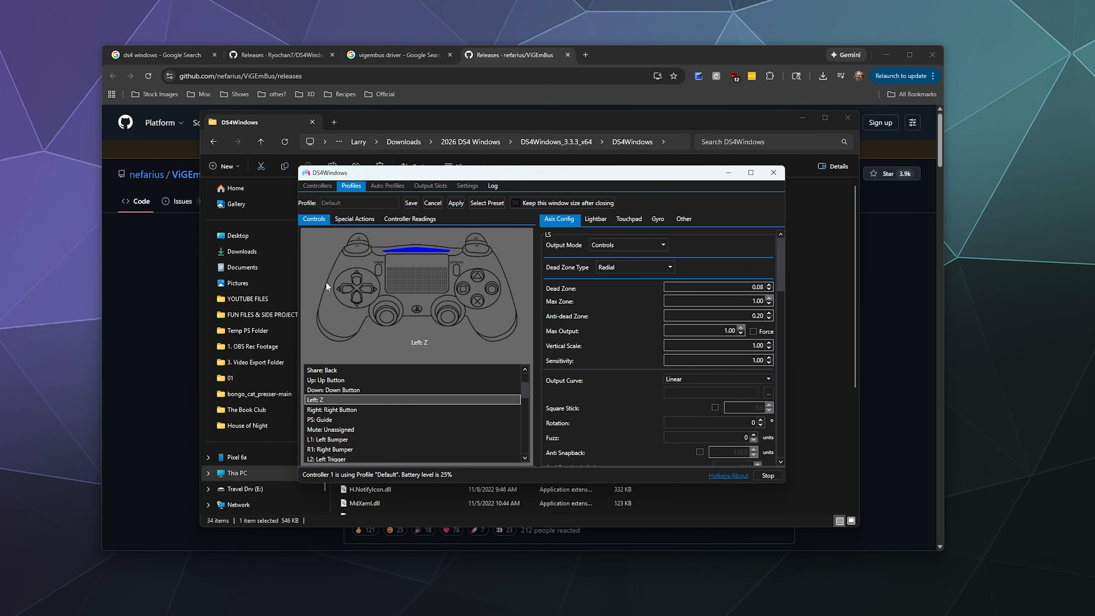
# - Reassign the D-pad Left control to the gamepad's Left Button
pyautogui.click(345, 290)
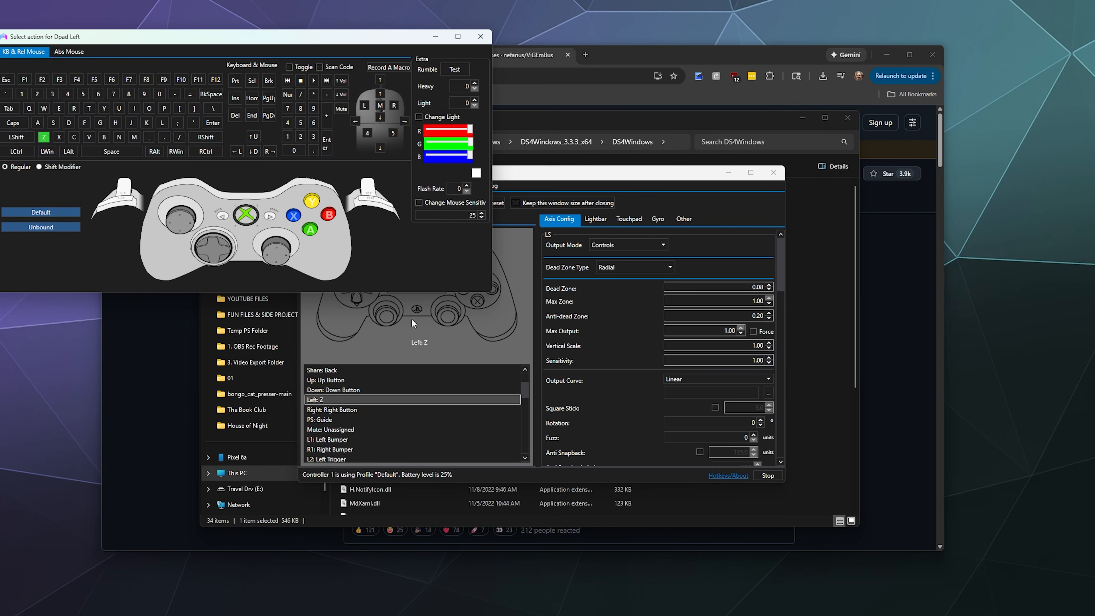
pyautogui.click(202, 253)
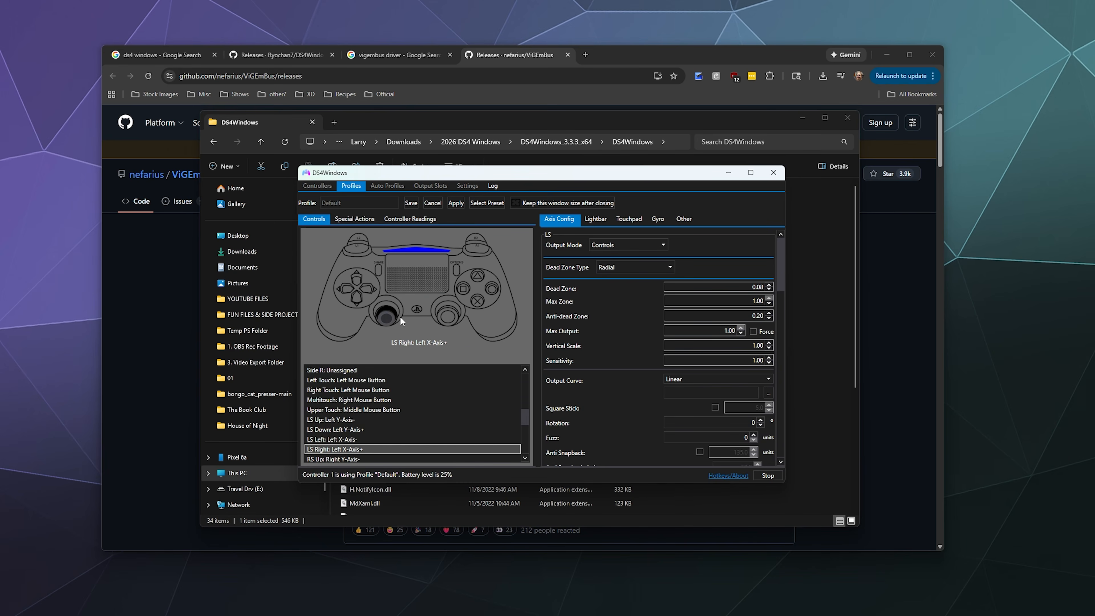
# - Review the list of control mappings in the Default profile and save the profile
pyautogui.scroll(-5, 399, 421)
pyautogui.scroll(6, 389, 405)
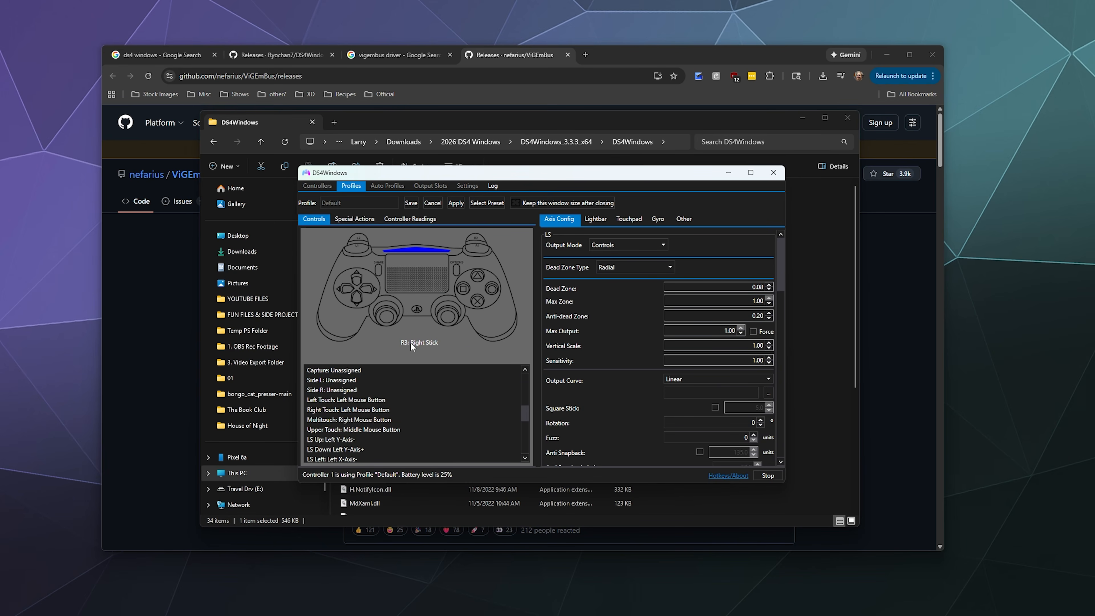
pyautogui.scroll(6, 404, 389)
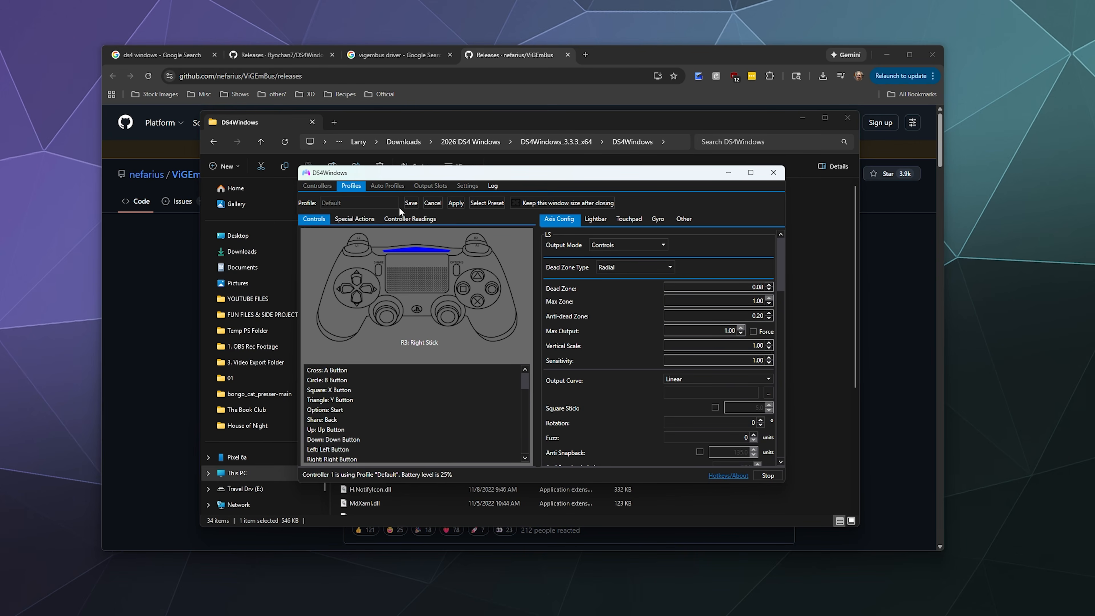
pyautogui.click(411, 203)
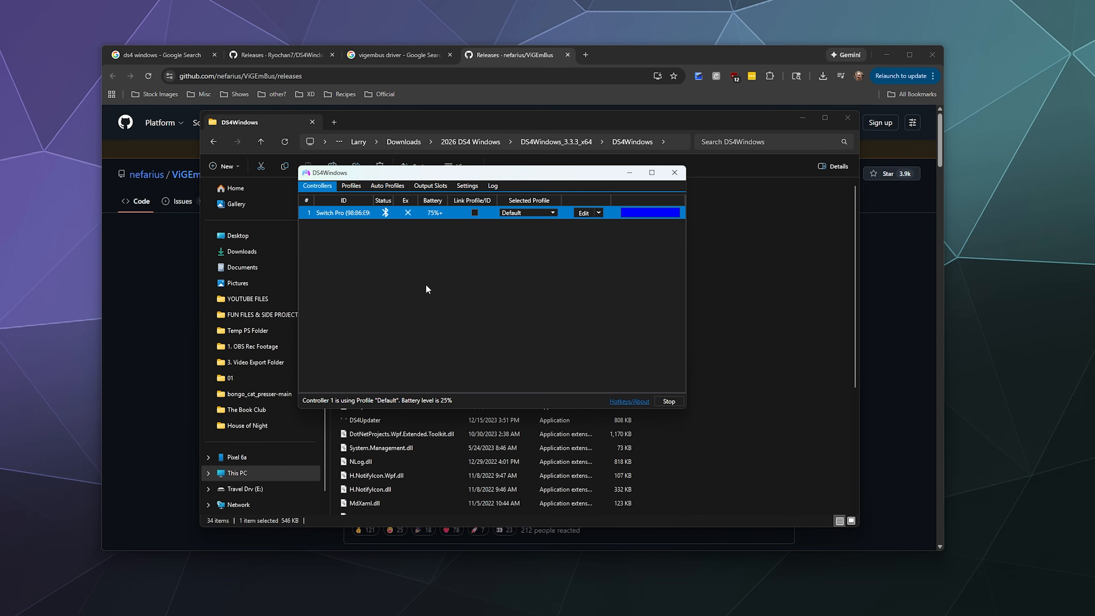
# - Check the supported controller types in the device options, then return to the list of connected controllers
pyautogui.click(474, 186)
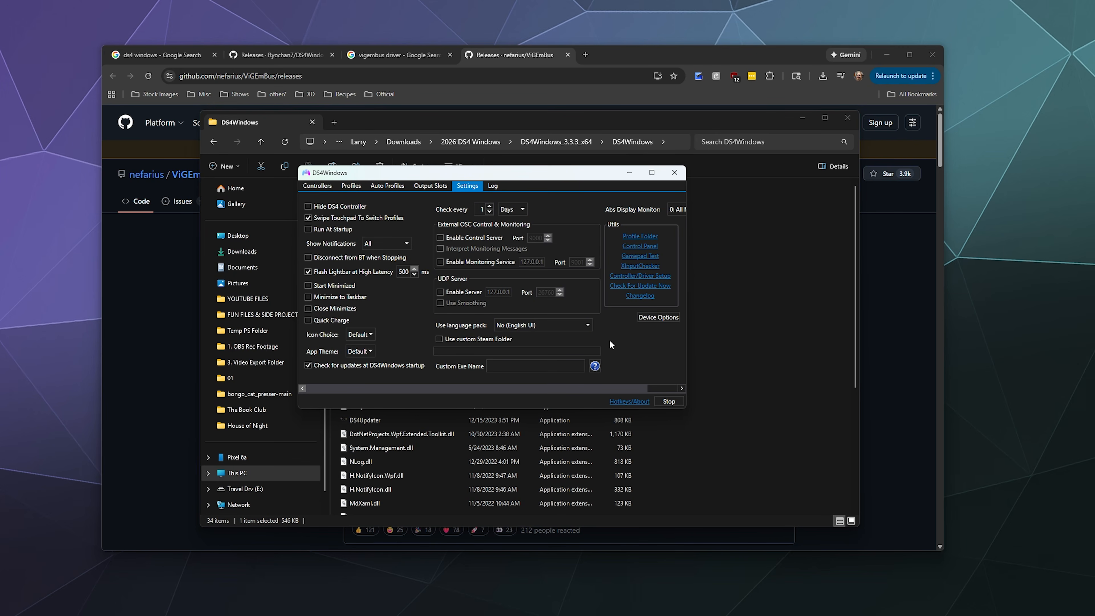
pyautogui.click(657, 317)
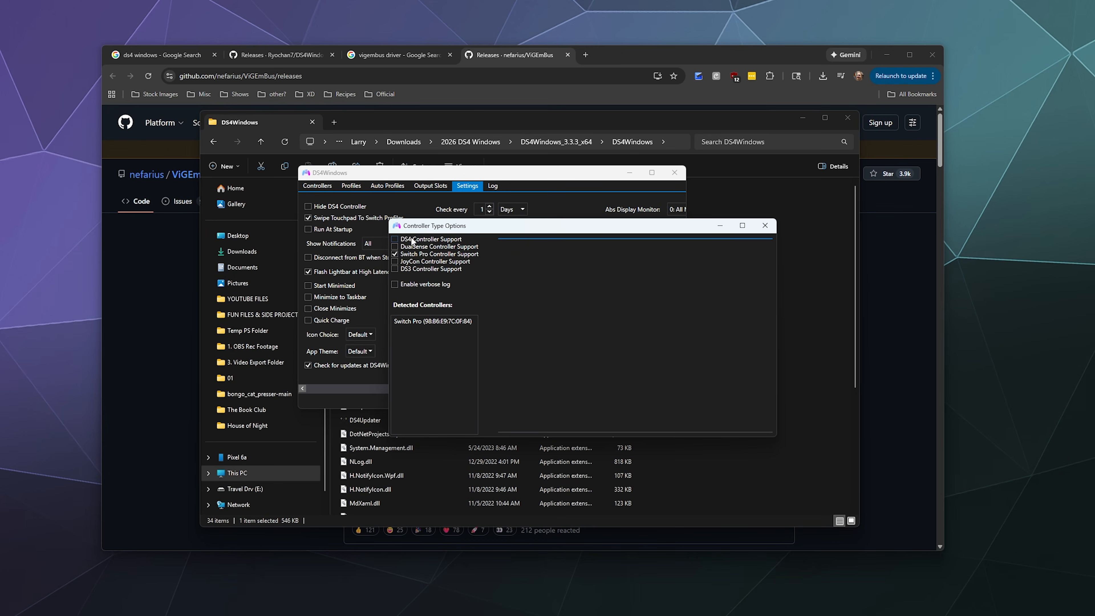
pyautogui.click(764, 226)
pyautogui.click(318, 186)
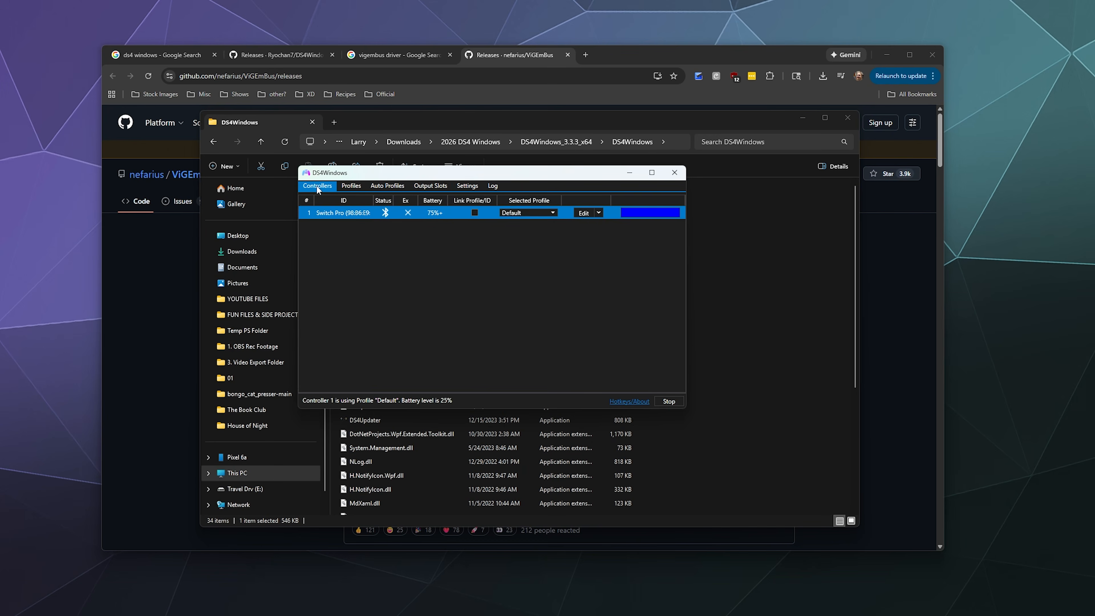